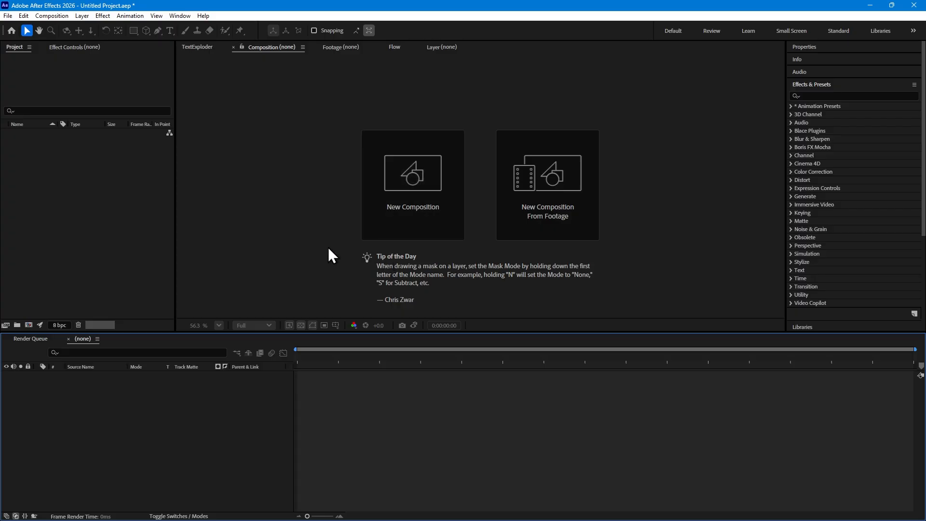
- Create a 1920x1080, 25 fps composition and add a black solid at full composition size to it
left_click(413, 186)
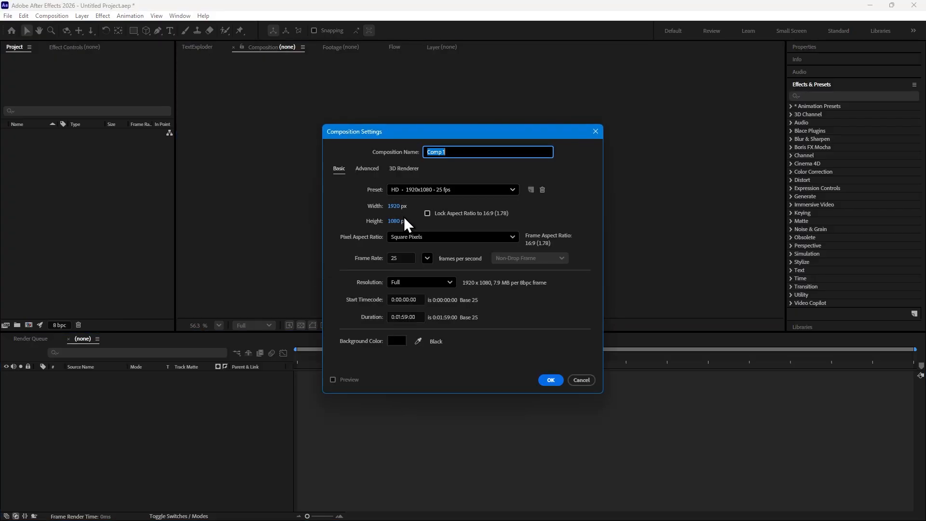
left_click(549, 382)
right_click(105, 420)
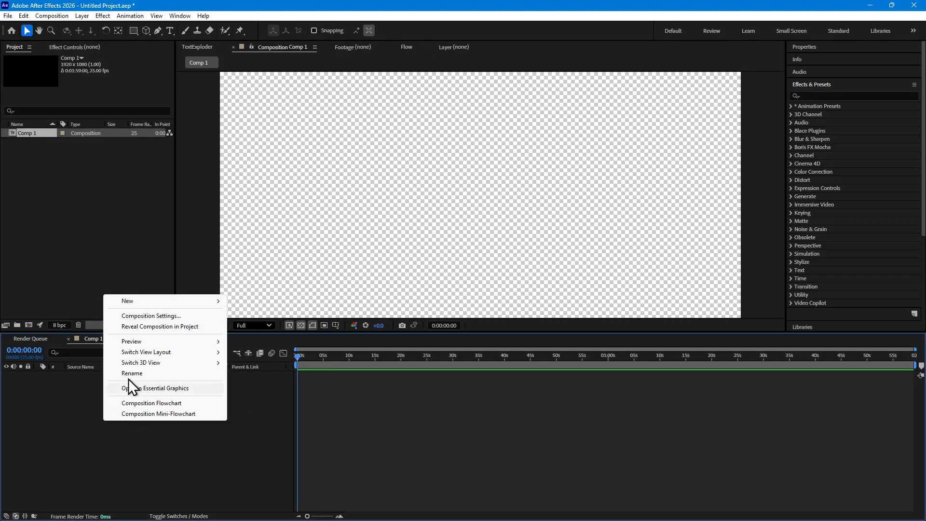
mouse_move(142, 302)
left_click(248, 328)
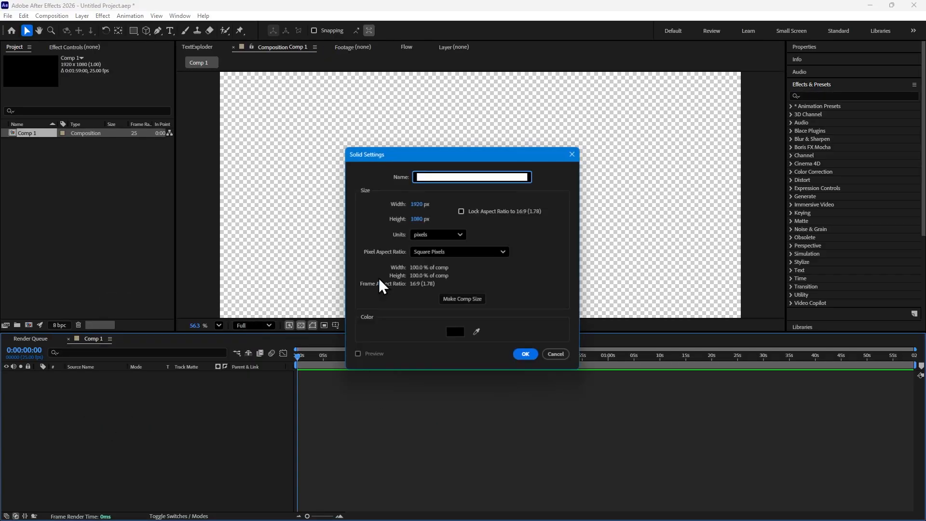
left_click(524, 354)
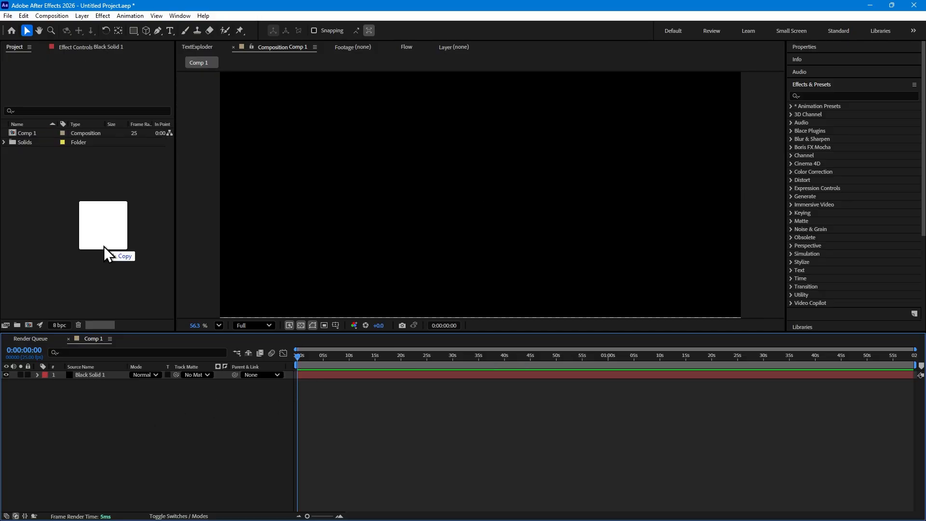
- Import the butterfly webp image and place it above the black solid in the composition
left_click_drag(103, 246, 85, 233)
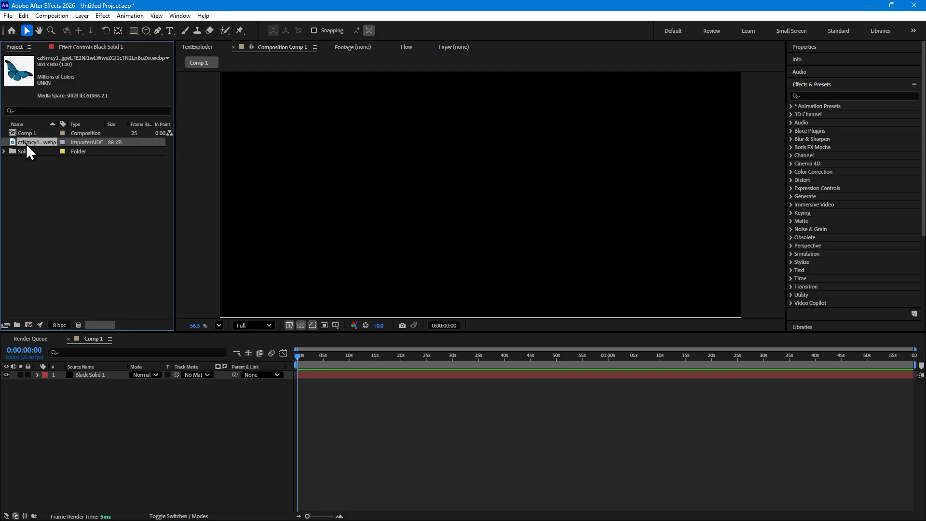
left_click_drag(26, 143, 111, 371)
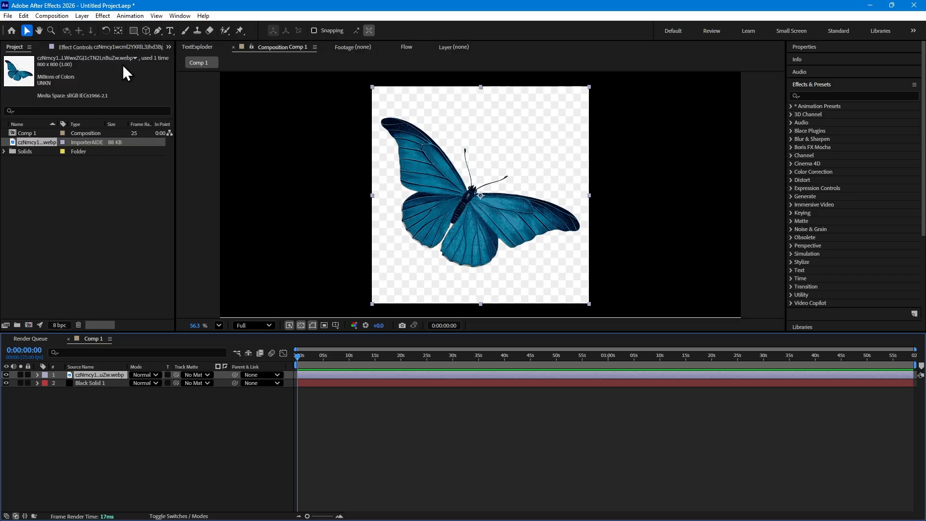
- Open the butterfly layer in its own viewer and paint a Roto Brush foreground stroke over the butterfly
left_click(225, 31)
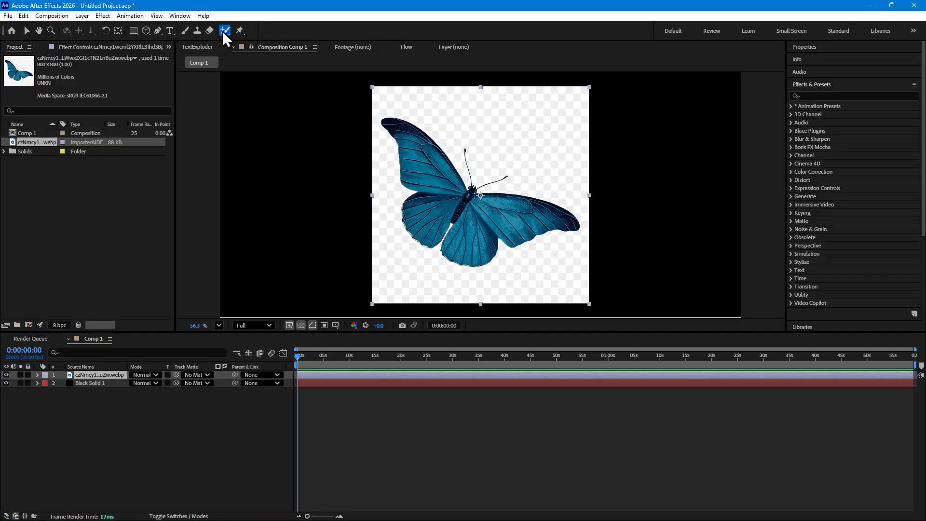
left_click(223, 33)
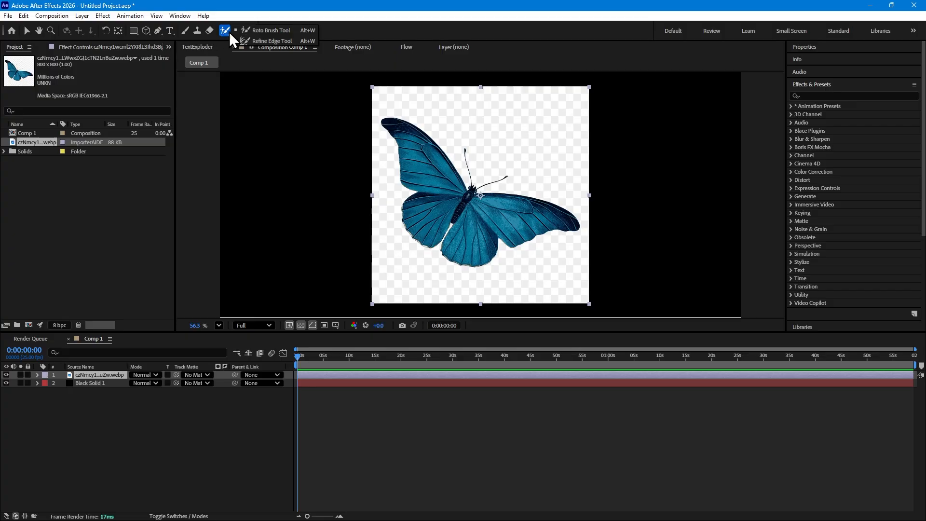
left_click(283, 39)
left_click(268, 30)
left_click(228, 425)
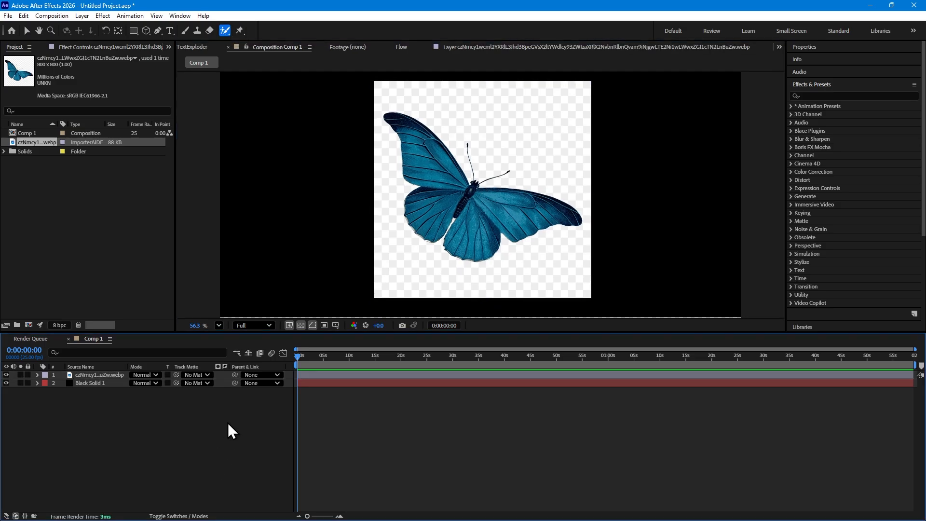
double_click(94, 374)
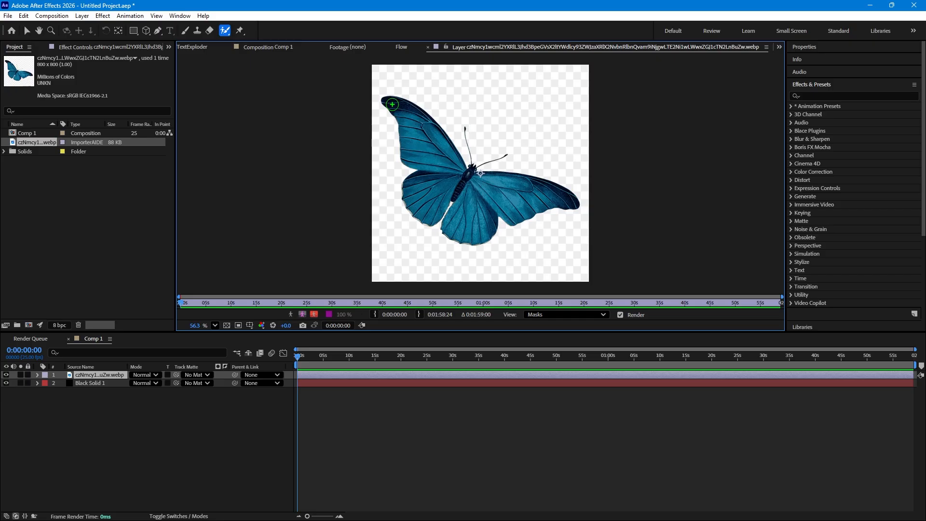
mouse_move(390, 101)
left_mouse_down()
mouse_move(413, 150)
mouse_move(506, 190)
mouse_move(548, 196)
mouse_move(504, 195)
mouse_move(480, 213)
mouse_move(476, 194)
mouse_move(458, 185)
mouse_move(427, 204)
mouse_move(424, 115)
left_mouse_up()
- Subtract the excess Roto Brush selection above the upper wing tip and tidy the outline around the head and antennae
scroll(383, 91, "up", 8)
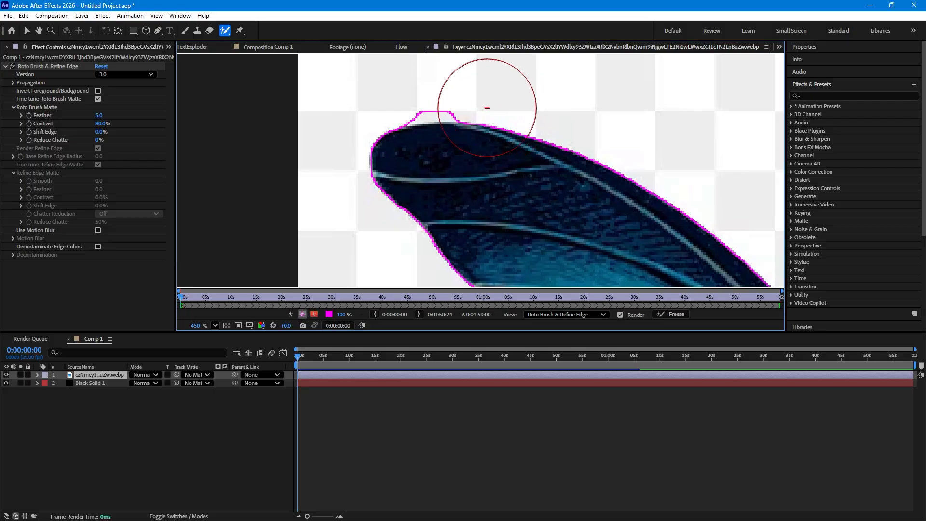
left_click_drag(481, 67, 408, 76)
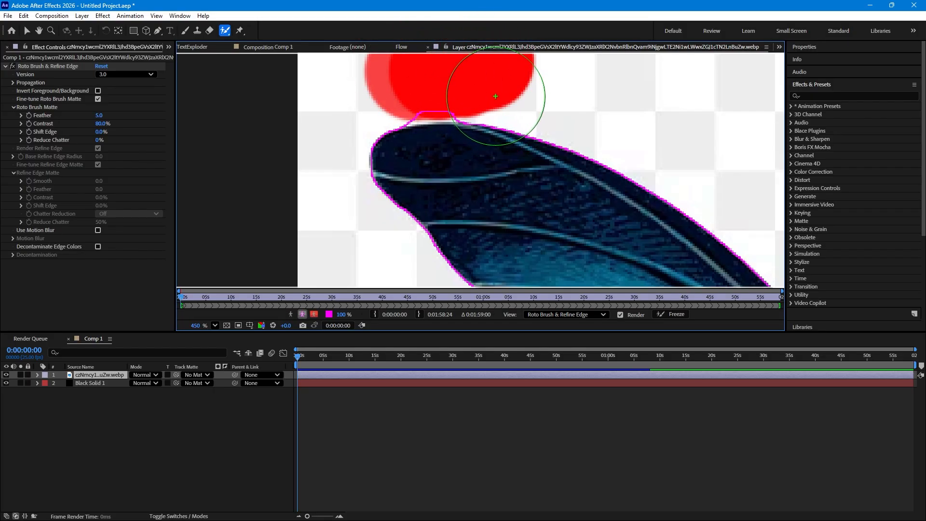
scroll(463, 169, "down", 3)
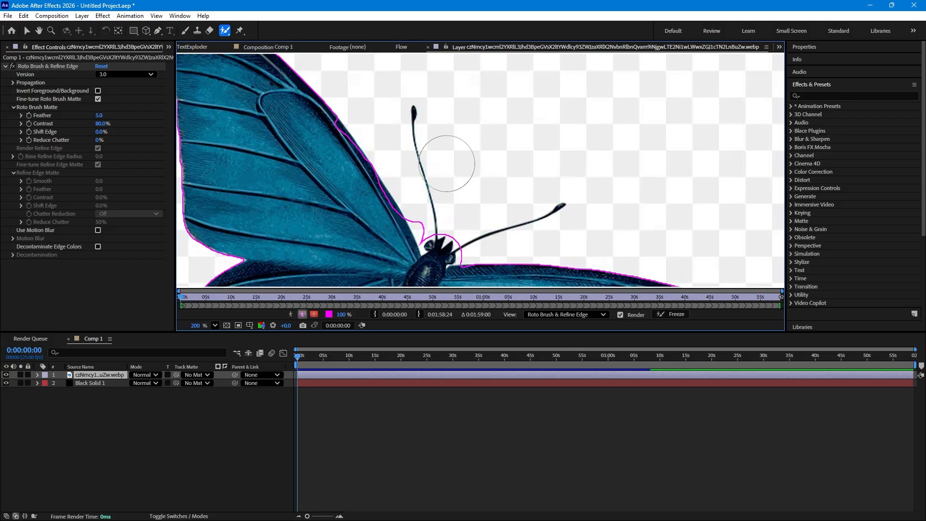
left_click_drag(446, 164, 422, 164)
mouse_move(422, 163)
left_mouse_down()
mouse_move(479, 163)
mouse_move(425, 163)
left_mouse_up()
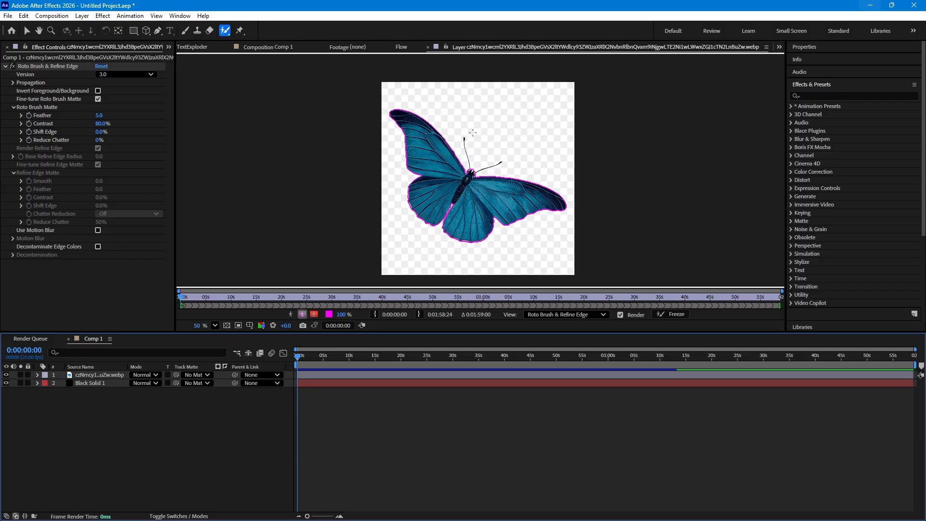
scroll(473, 133, "up", 4)
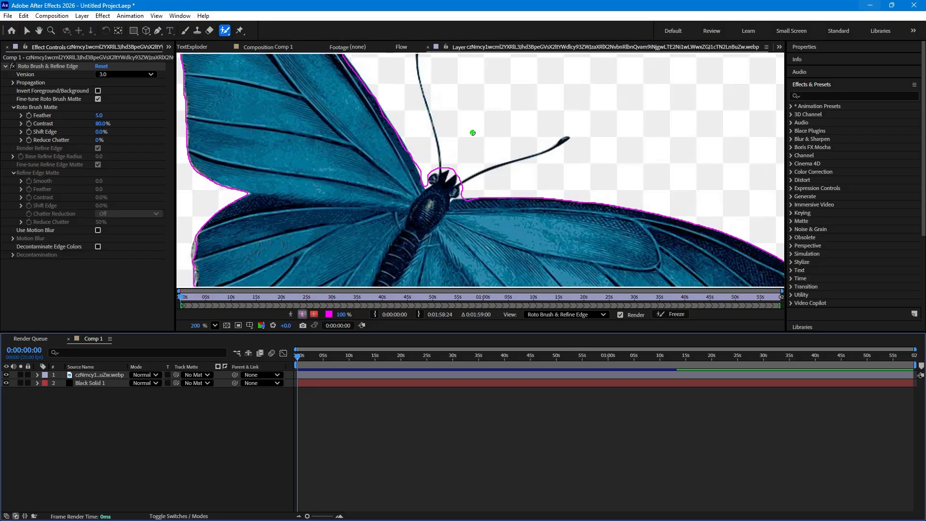
left_click_drag(385, 184, 392, 240)
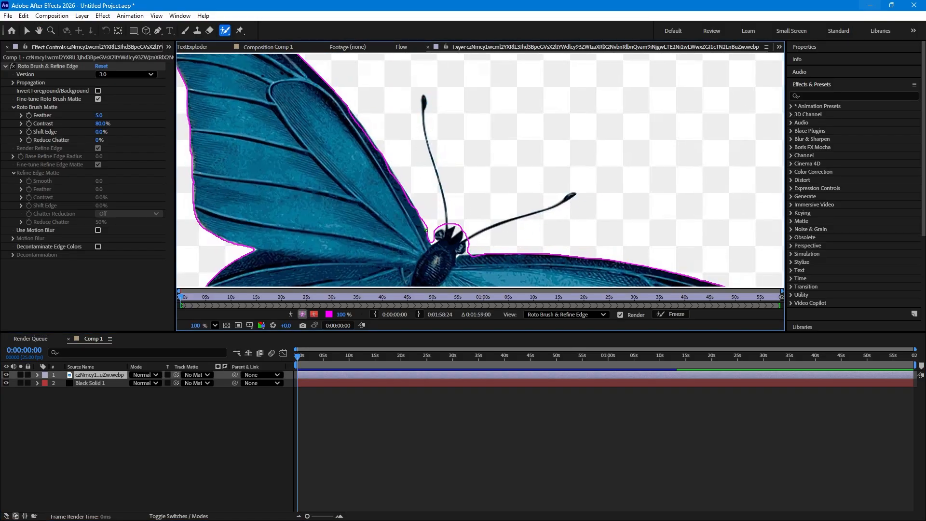
scroll(426, 229, "down", 3)
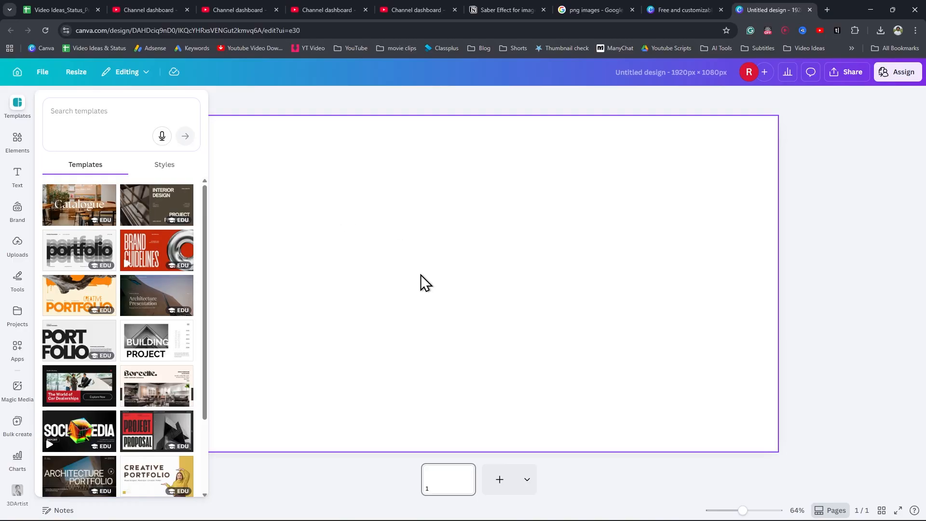
- Switch to the blank Canva design, paste the butterfly image into it and remove the image's background
left_click(426, 282)
key("ctrl+v")
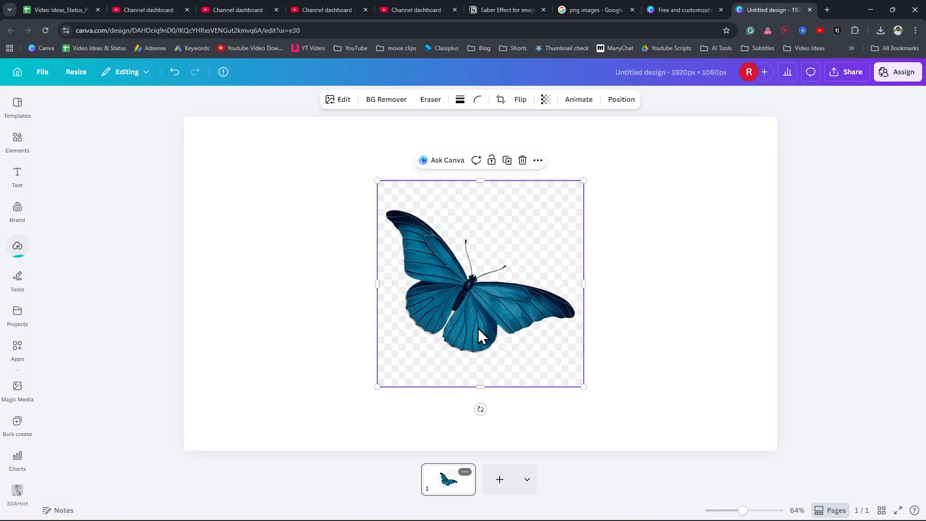
left_click(387, 100)
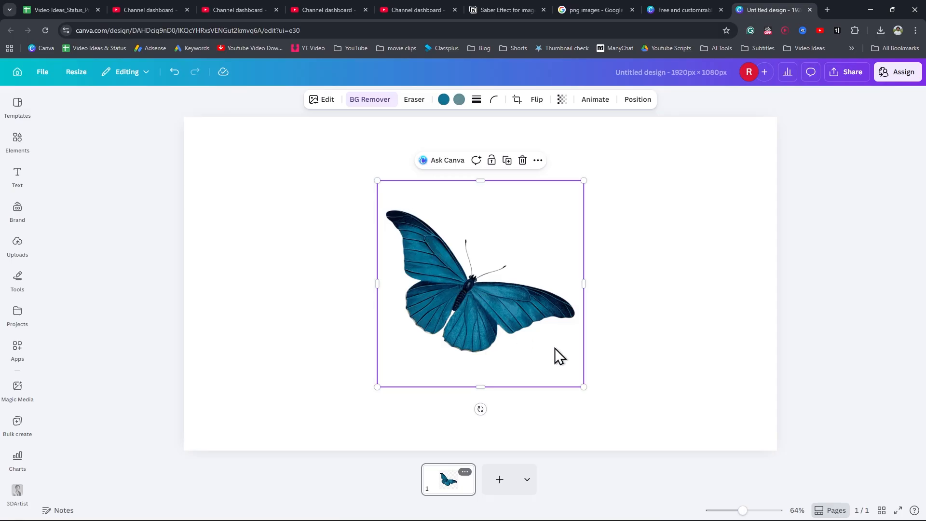
- Download the Canva design as a PNG with a transparent background
left_click(847, 74)
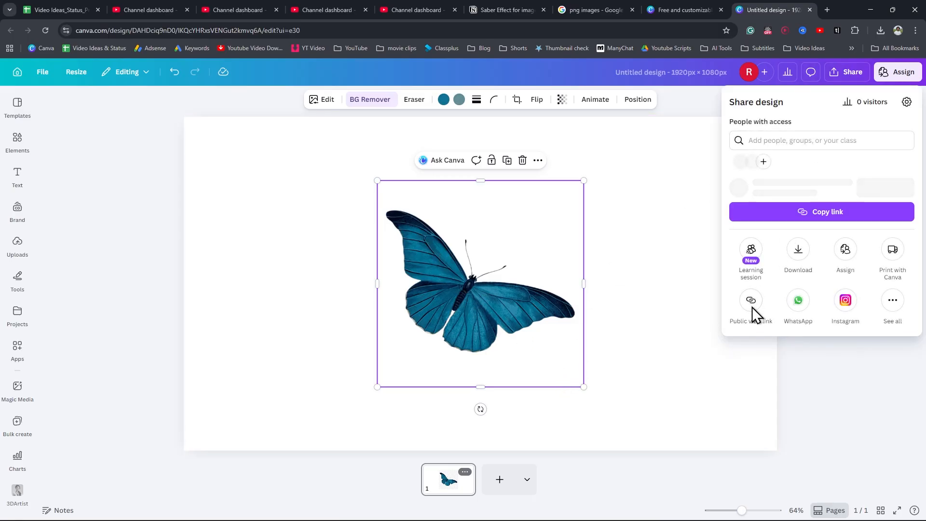
left_click(798, 268)
left_click(736, 235)
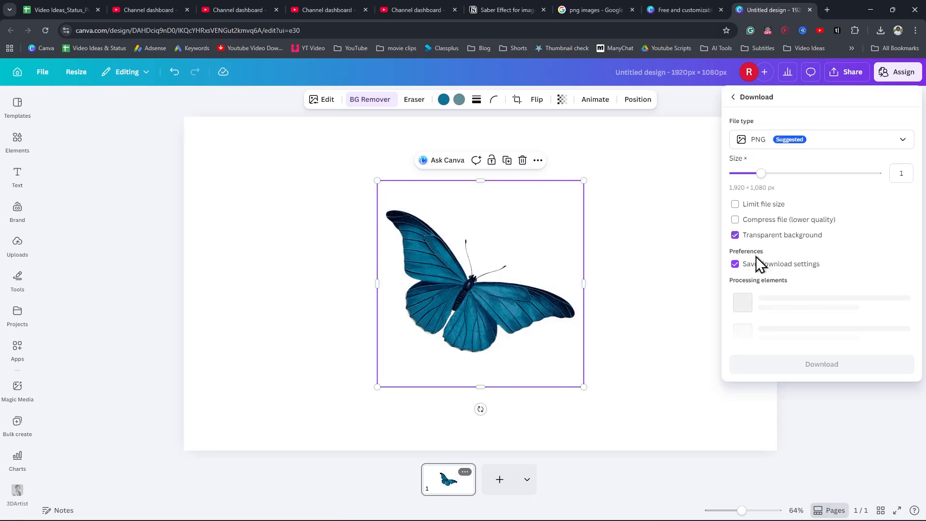
left_click(769, 280)
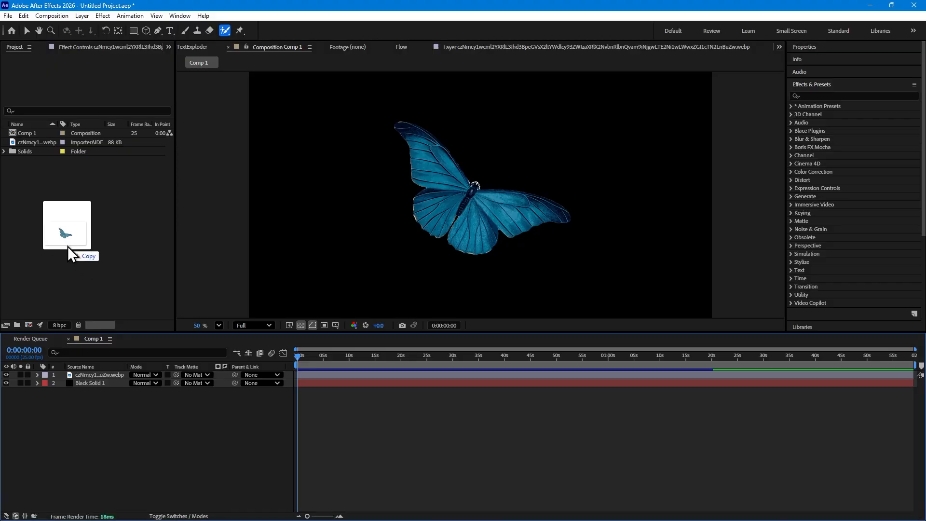
- Switch back to After Effects, import Untitled design.png and add it as the uppermost layer of the composition
left_click_drag(68, 246, 60, 242)
double_click(37, 161)
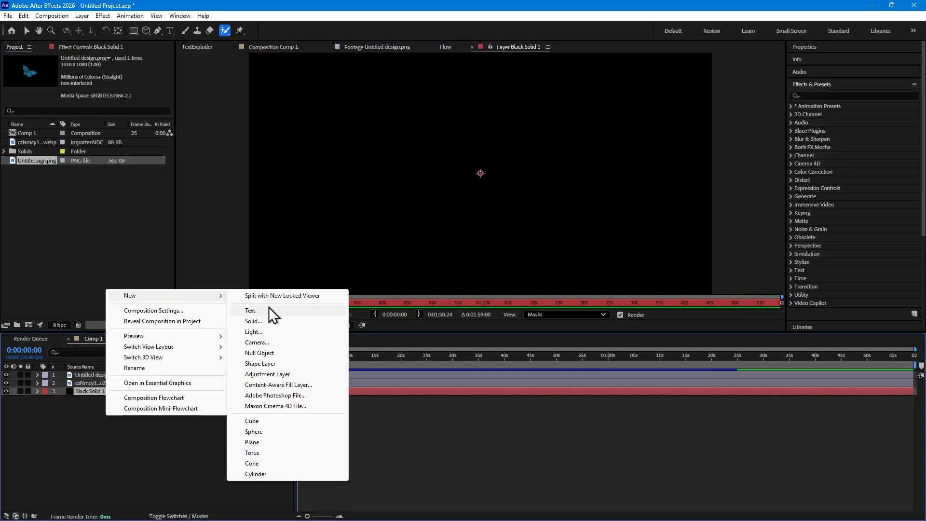
- Add a white (FFFFFF) solid at composition size directly above the black solid
left_click(265, 325)
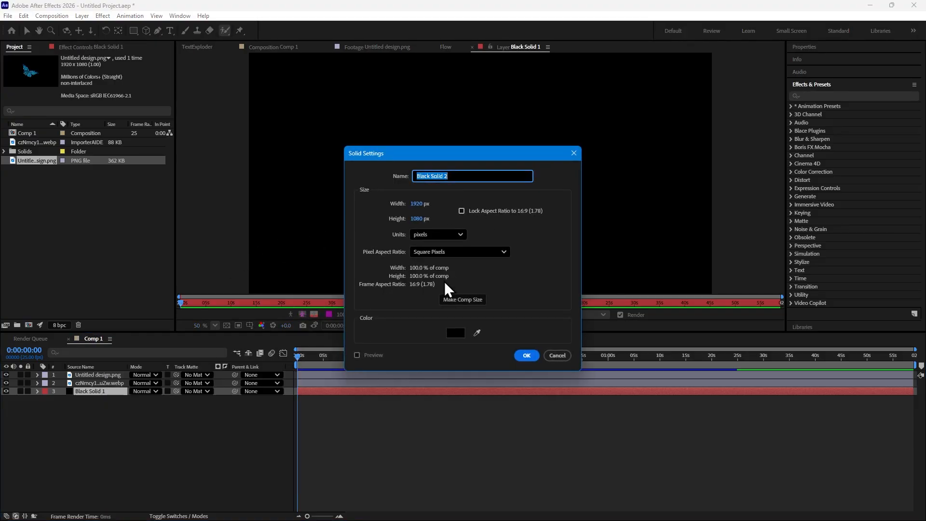
left_click(456, 334)
type("ffffff")
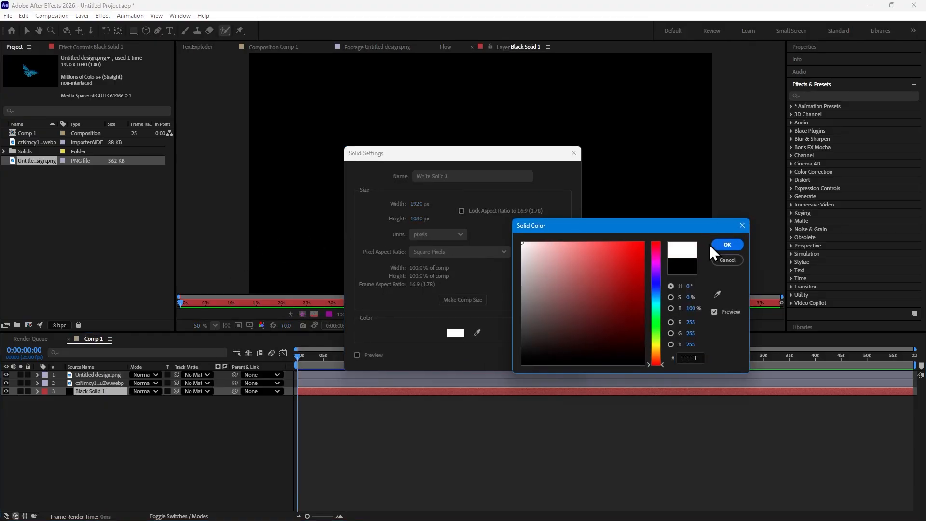
left_click(727, 244)
left_click(527, 353)
- Hide the black solid and the original butterfly webp layer, leaving the transparent PNG over the white solid
left_click(89, 375)
left_click(6, 399)
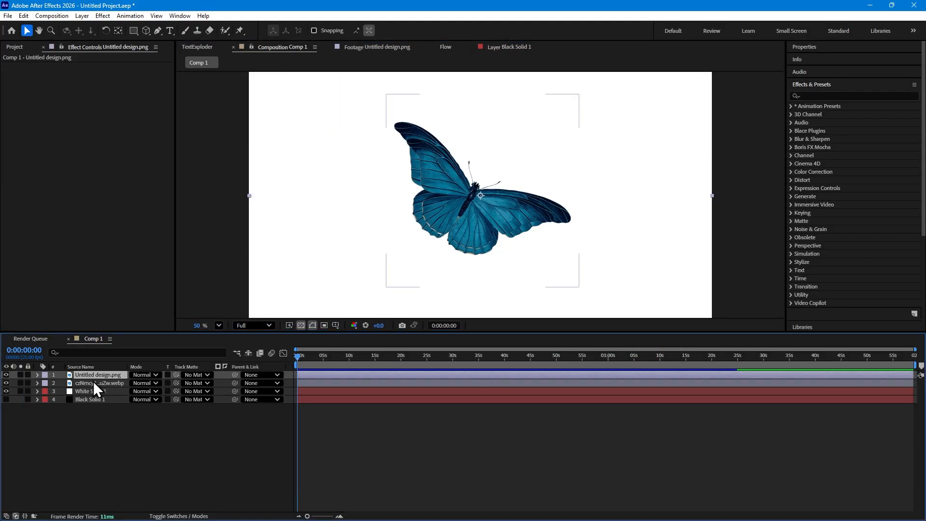
left_click(93, 382)
left_click(5, 383)
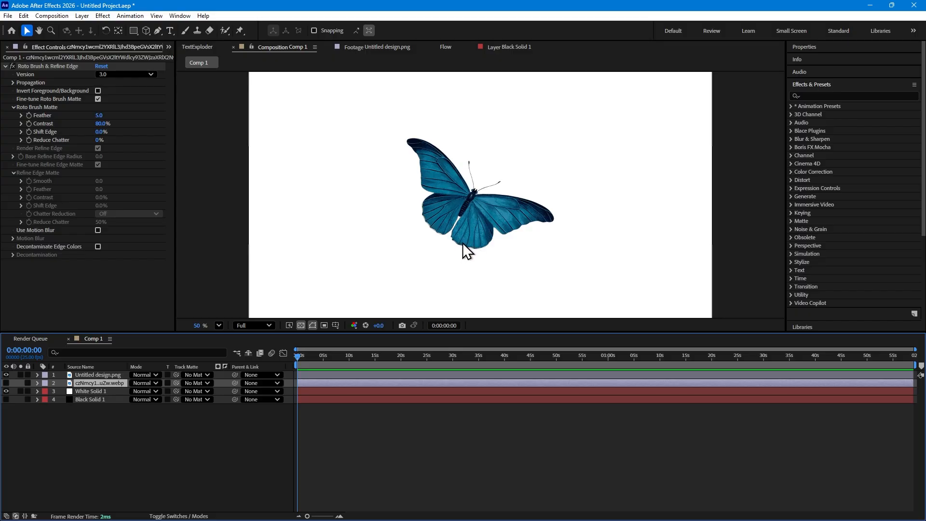
- Auto-trace the current frame of the Untitled design.png layer using the Alpha channel, applying the masks to a new layer
key("slash")
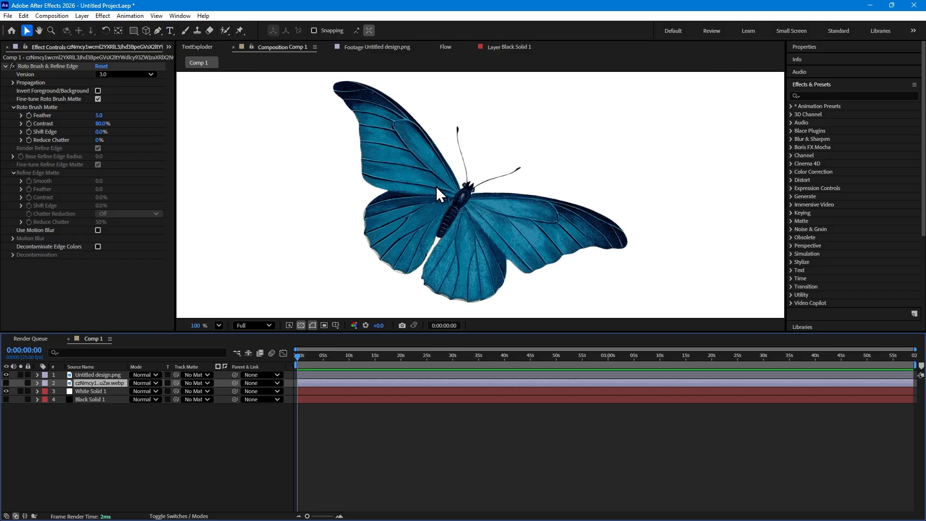
key("comma")
left_click(95, 374)
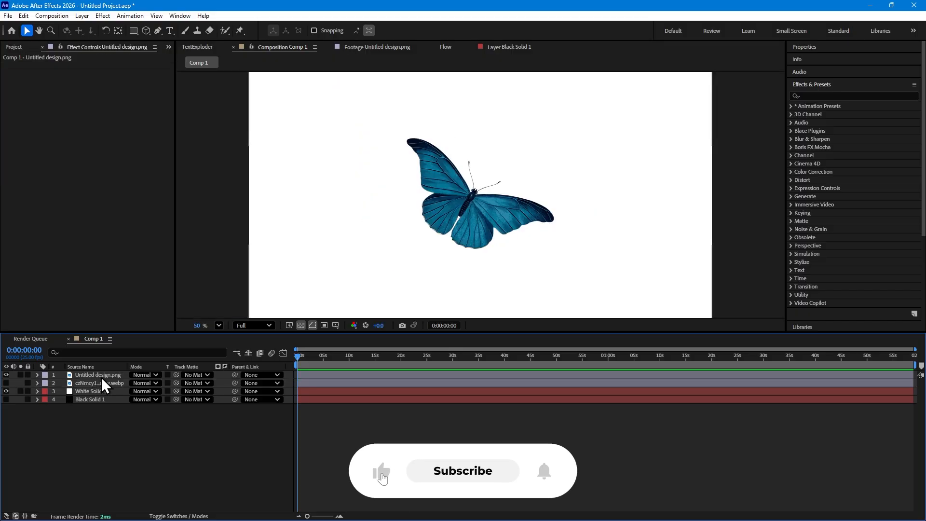
left_click(97, 375)
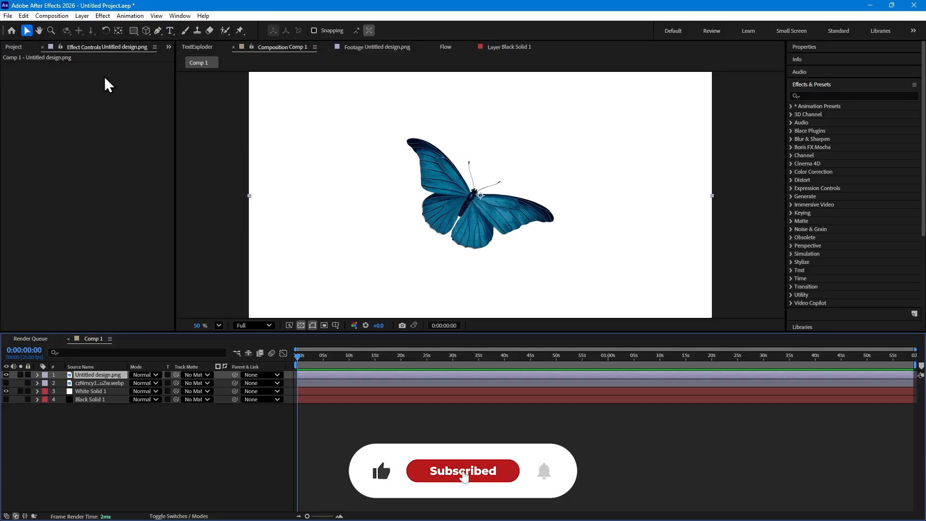
left_click(80, 16)
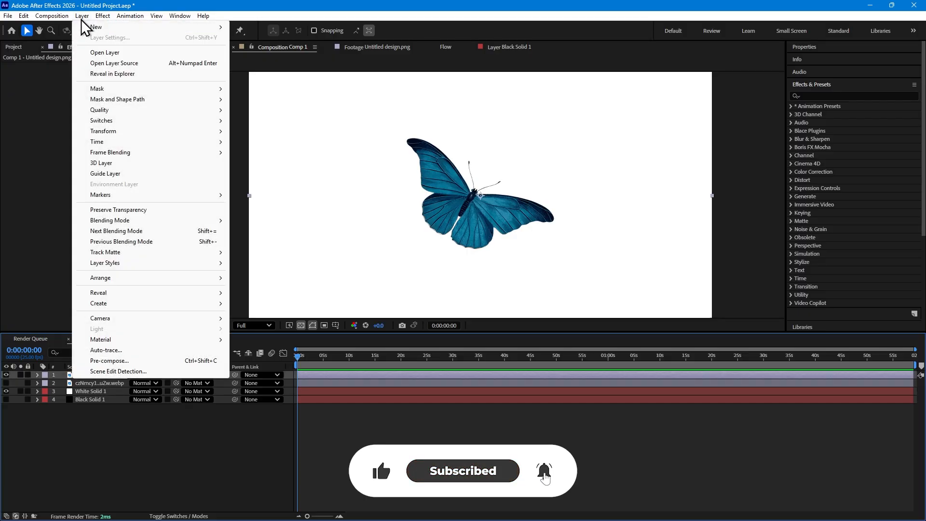
left_click(117, 349)
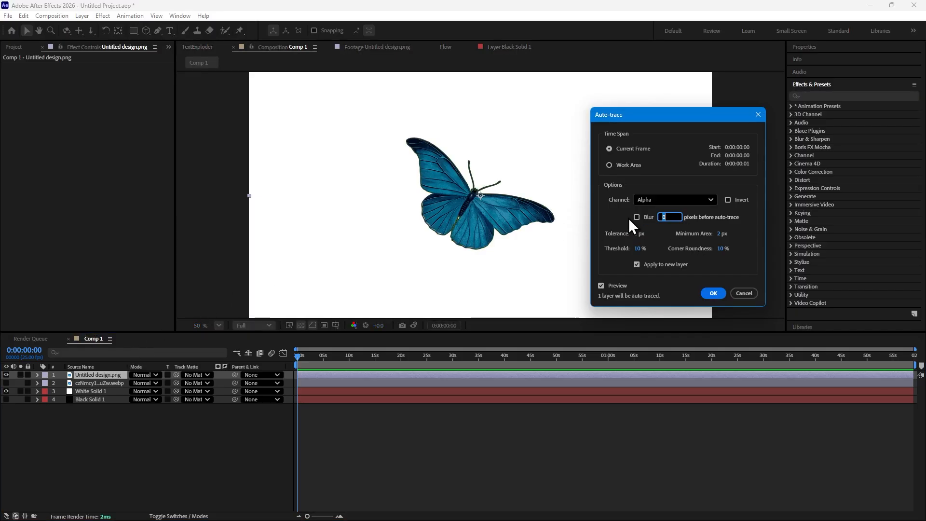
left_click(713, 293)
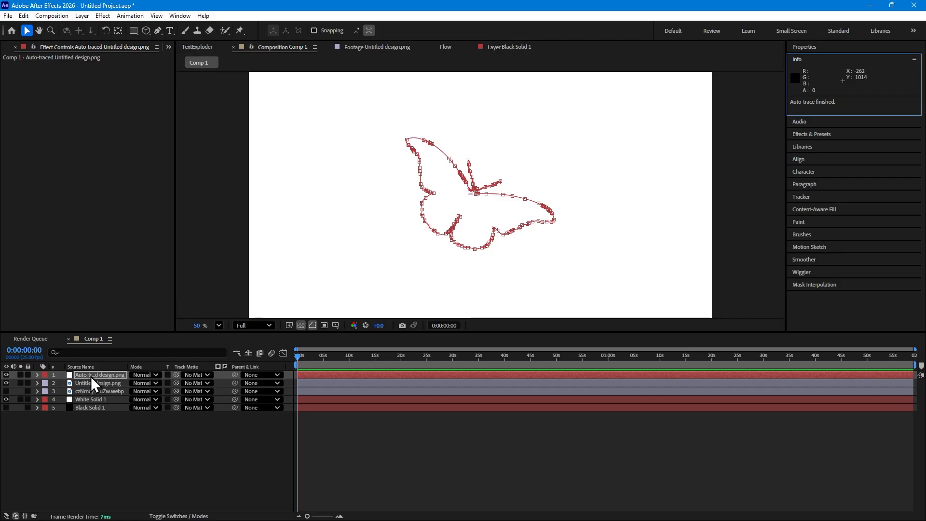
- Find the Saber effect by searching for "saber" and apply it to the Auto-traced Untitled design.png layer
left_click(805, 134)
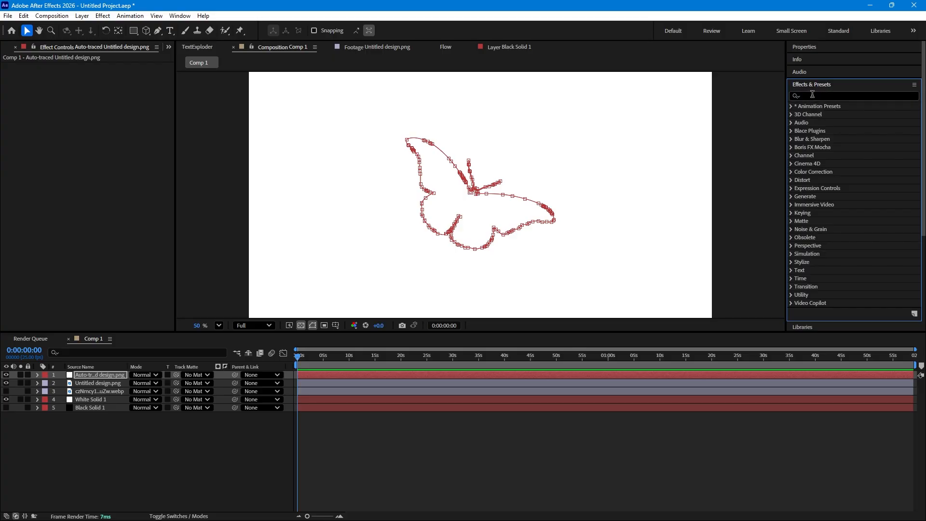
left_click(813, 95)
type("saber")
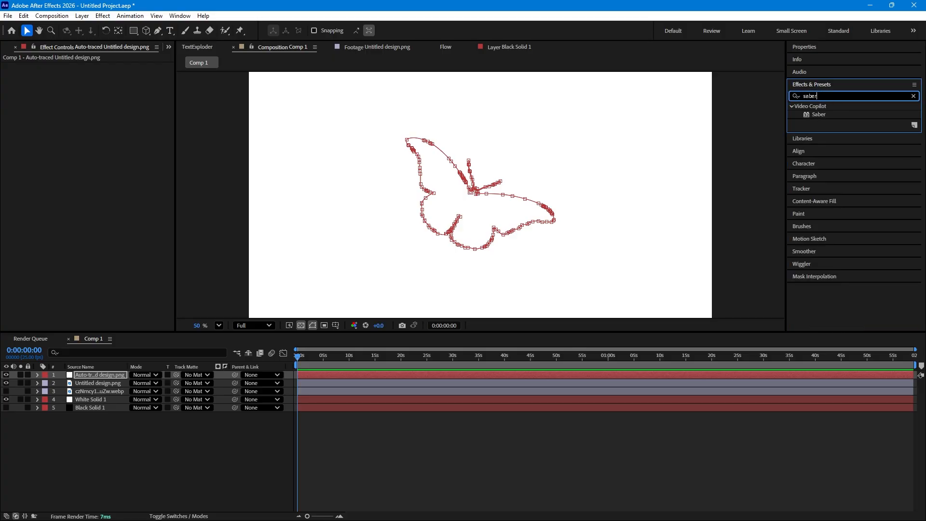
left_click_drag(814, 115, 91, 374)
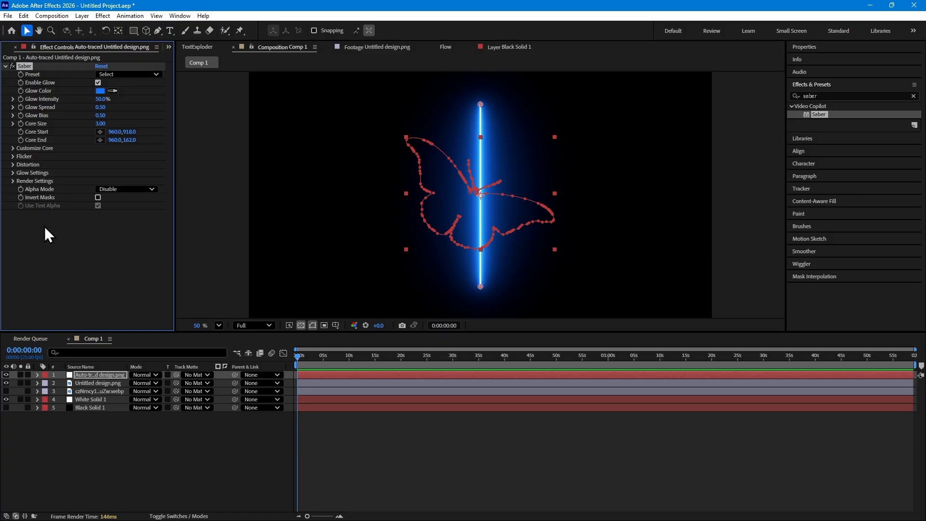
- Set Saber's core type to Layer Masks on the auto-traced layer so the glow follows the butterfly masks
left_click(13, 148)
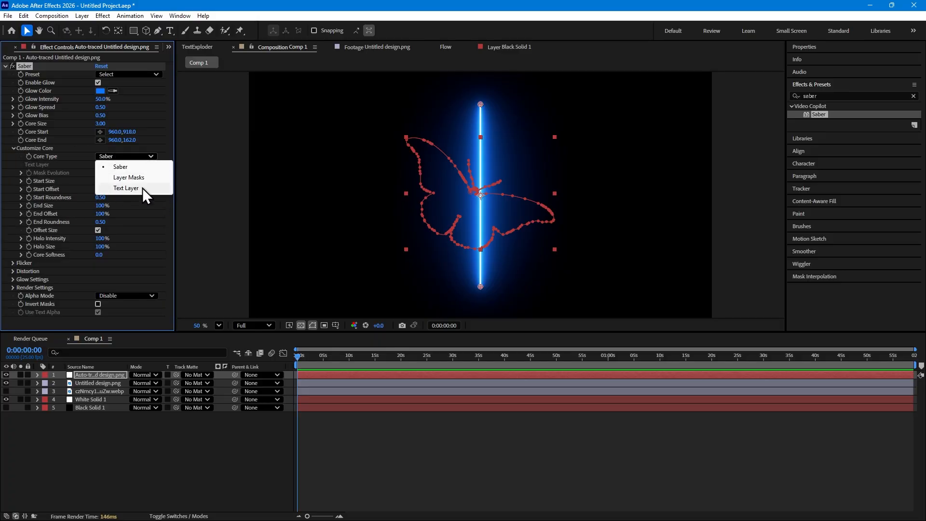
left_click(132, 180)
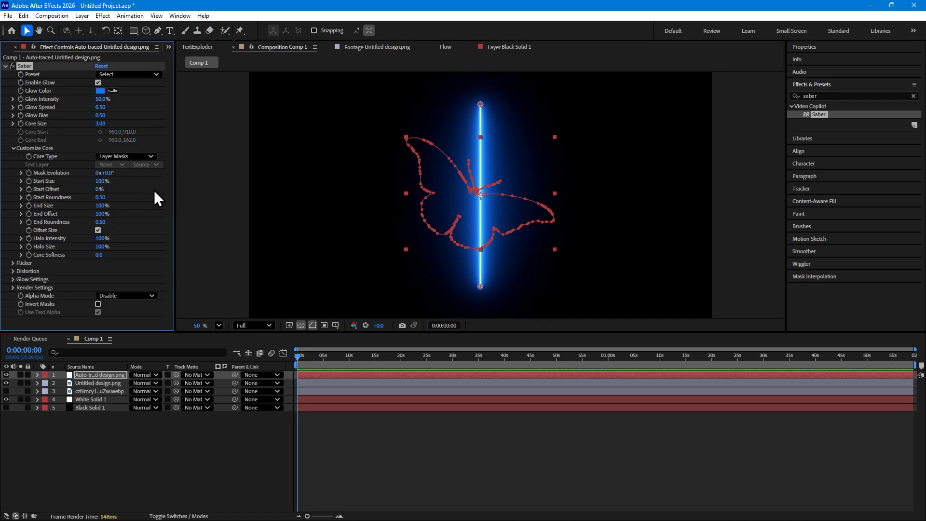
left_click(97, 375)
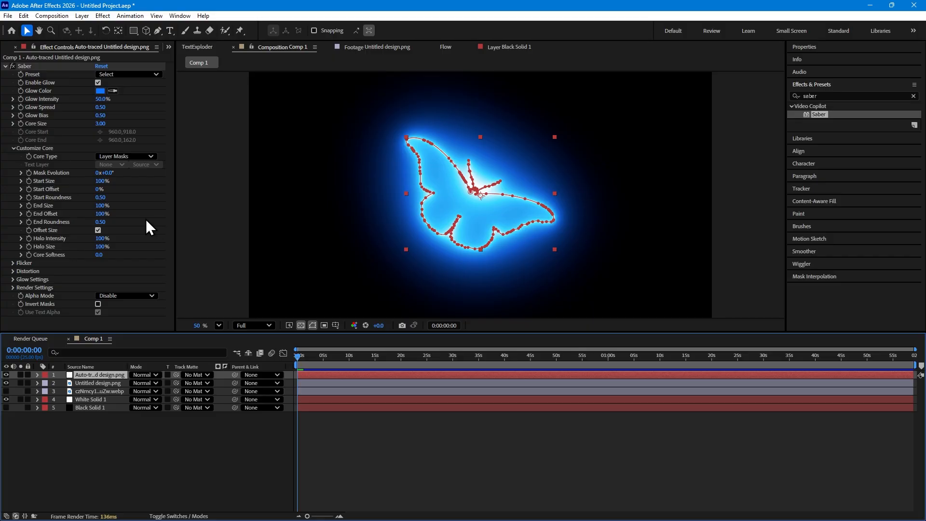
- Set Saber's composite settings to Transparent in its render settings, then deselect the layer
left_click(13, 288)
scroll(144, 268, "down", 1)
left_click(127, 301)
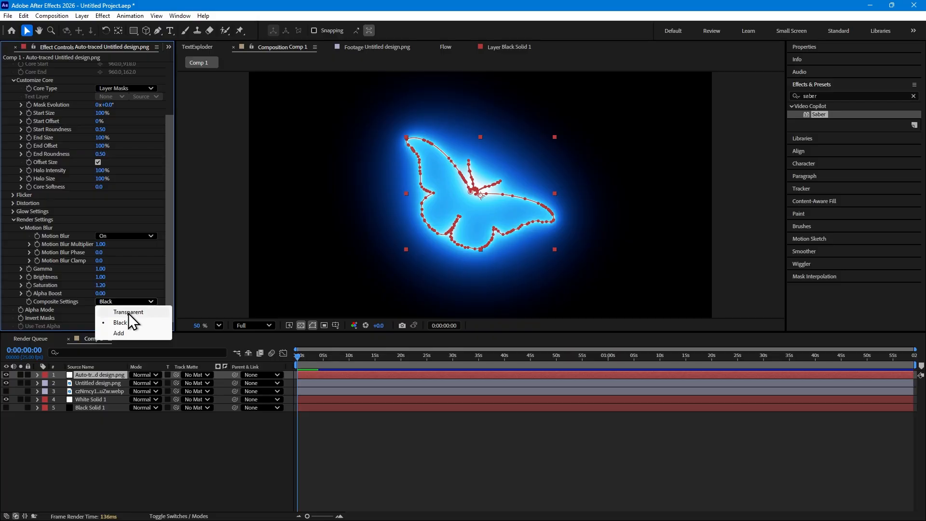
left_click(128, 312)
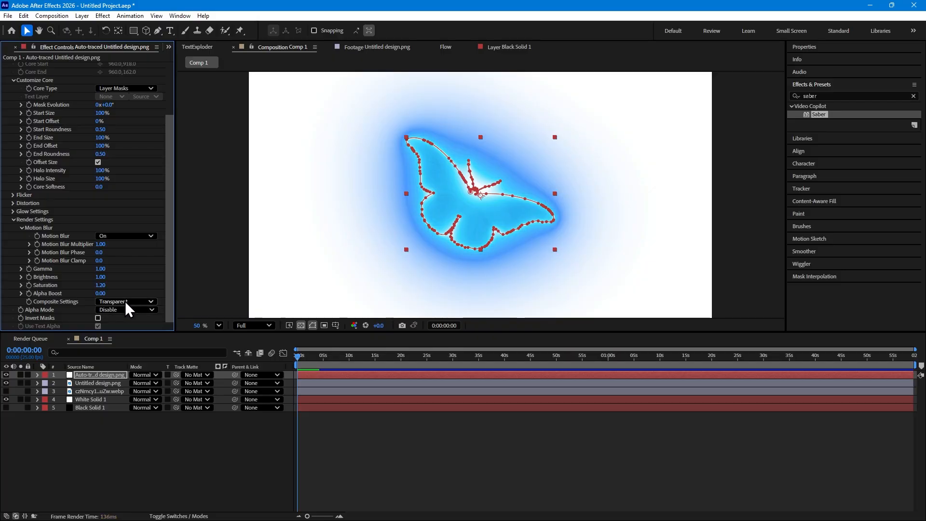
left_click(210, 422)
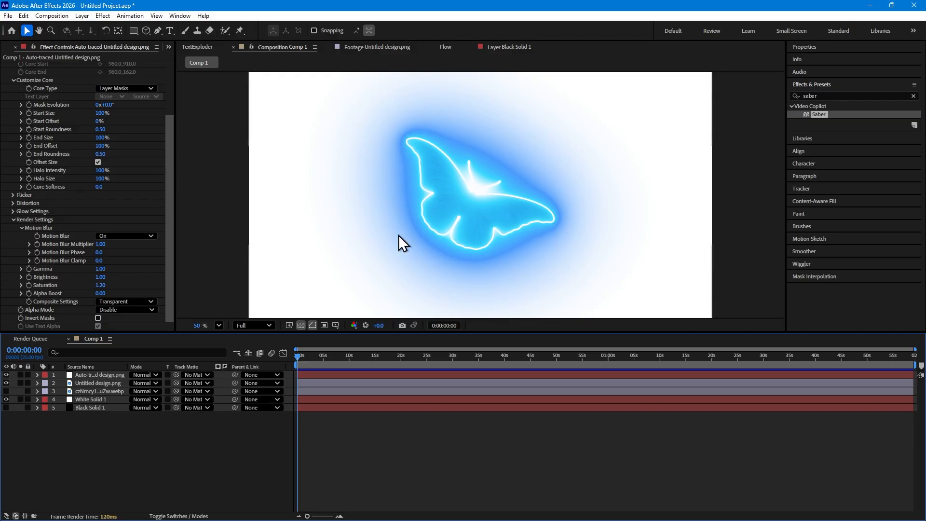
- Reduce the Saber glow intensity to 10% and compare the butterfly outline with and without the change
left_click_drag(169, 195, 167, 72)
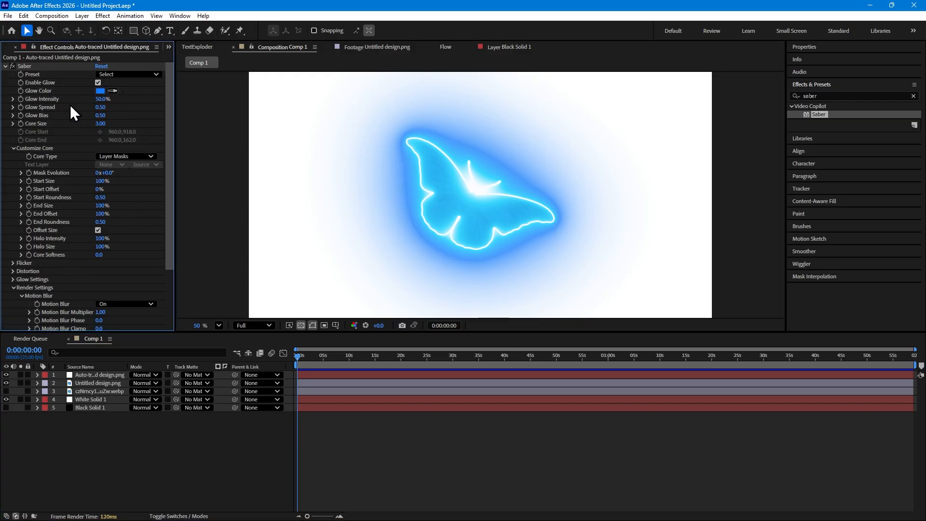
left_click(104, 99)
type("10")
key("Return")
left_click(152, 455)
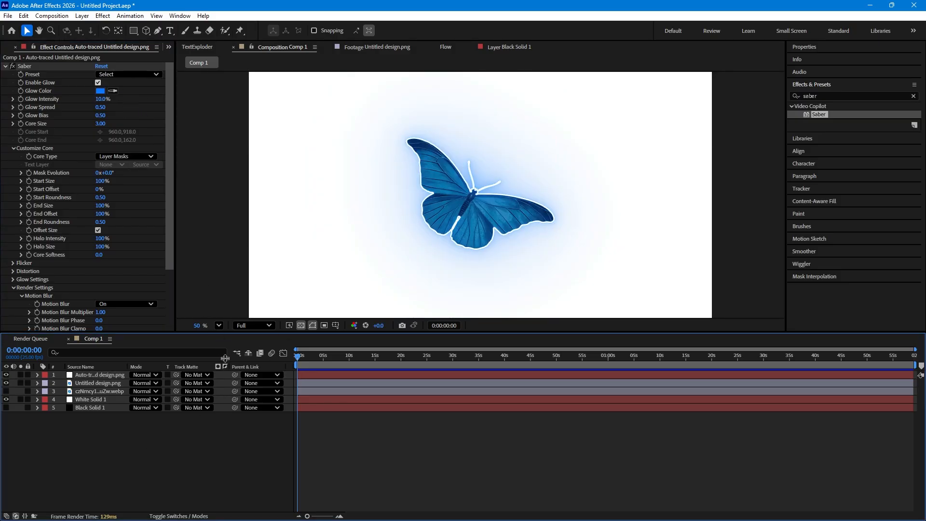
key("ctrl+z")
key("ctrl+shift+z")
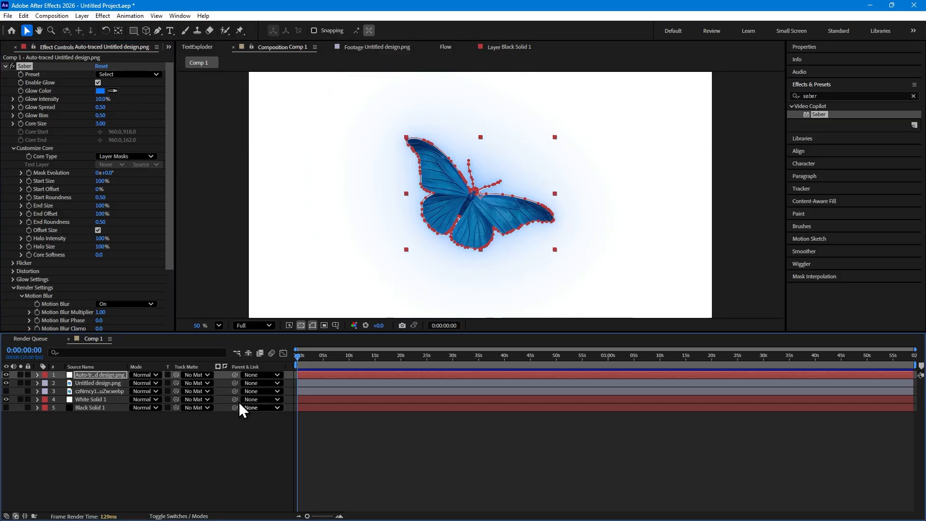
- Apply the Fusion preset to the Saber effect and deselect the layer to view the butterfly glow
left_click(103, 74)
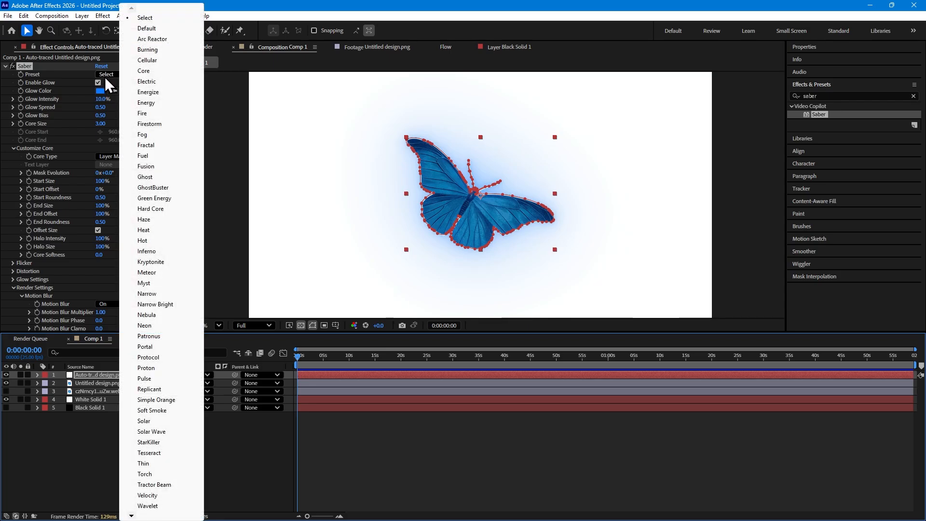
left_click(158, 166)
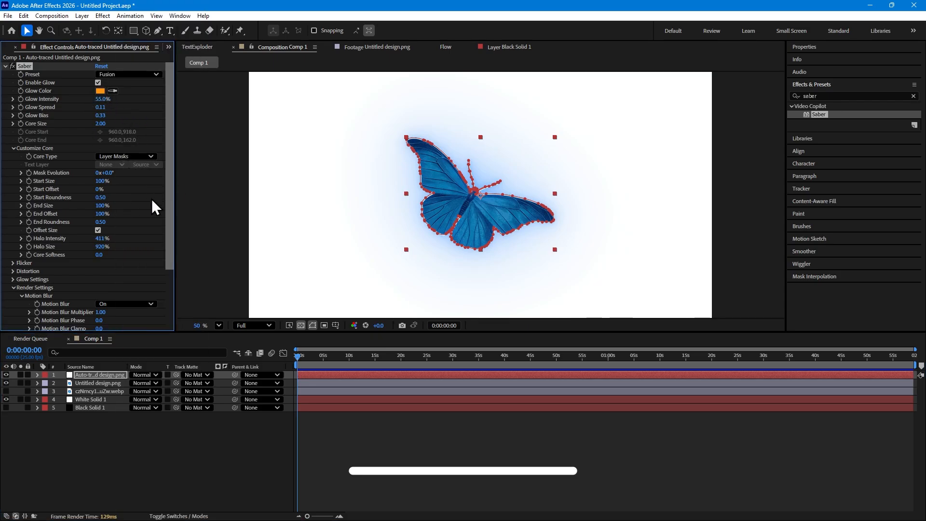
left_click(174, 453)
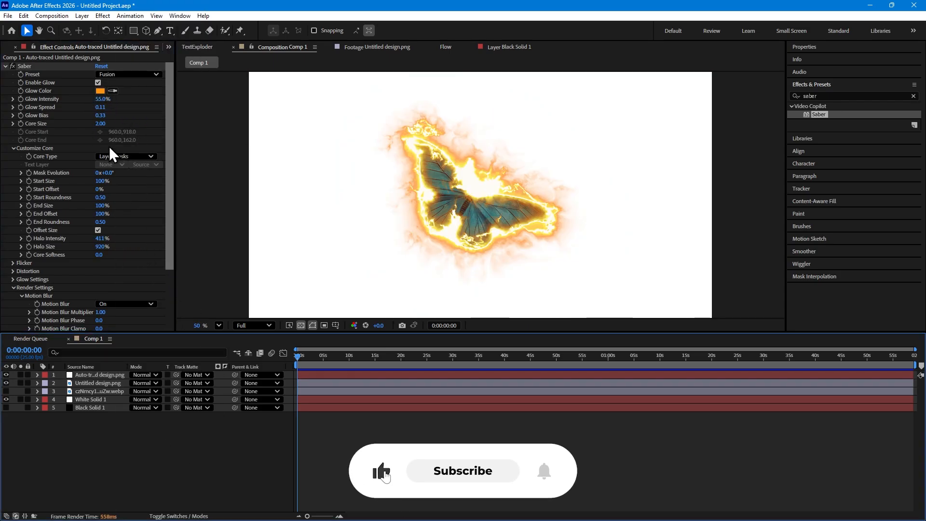